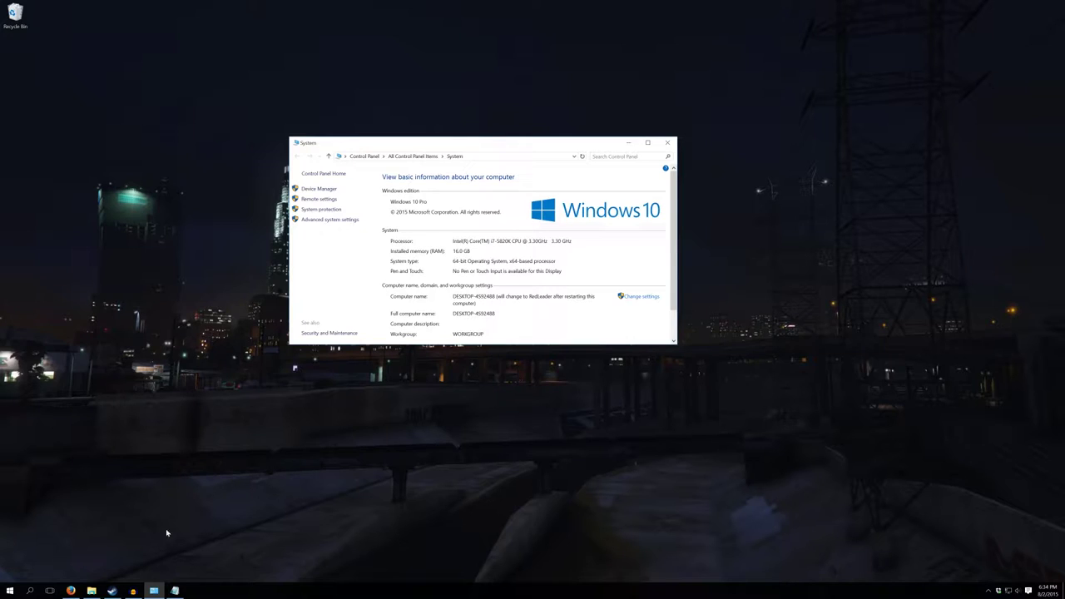
Launch Fallout 3 - Game of the Year Edition from the Steam library, accepting the automatic video hardware detection
left_click(114, 591)
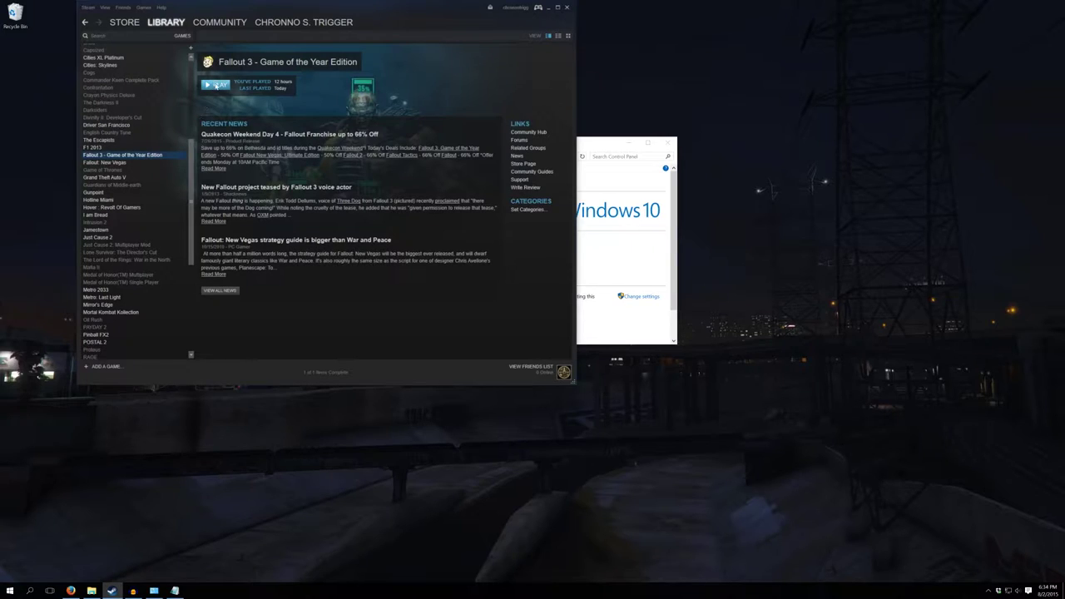
left_click(216, 86)
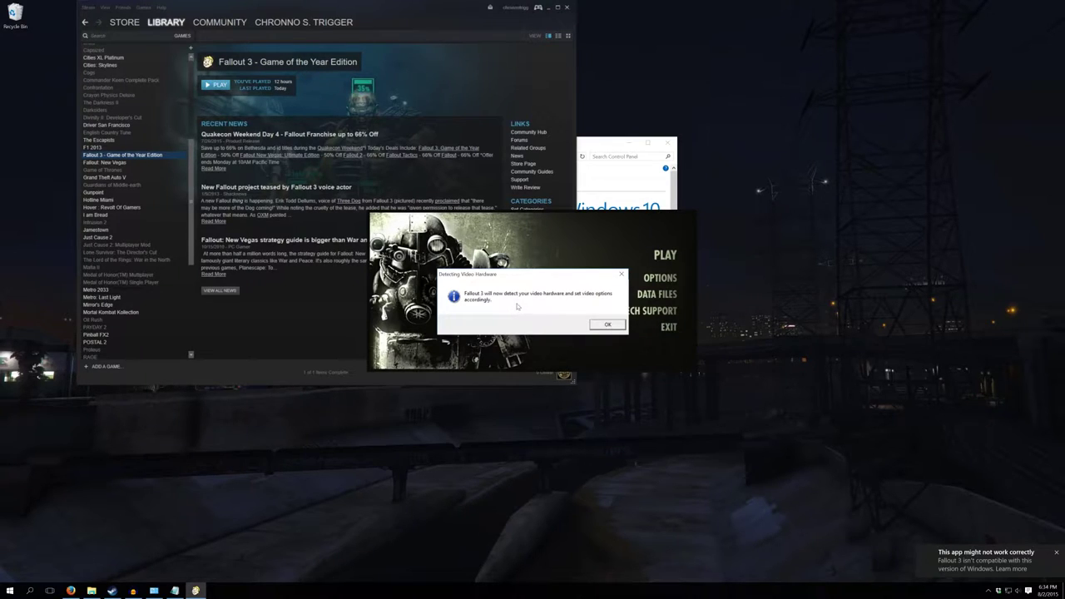
left_click(609, 325)
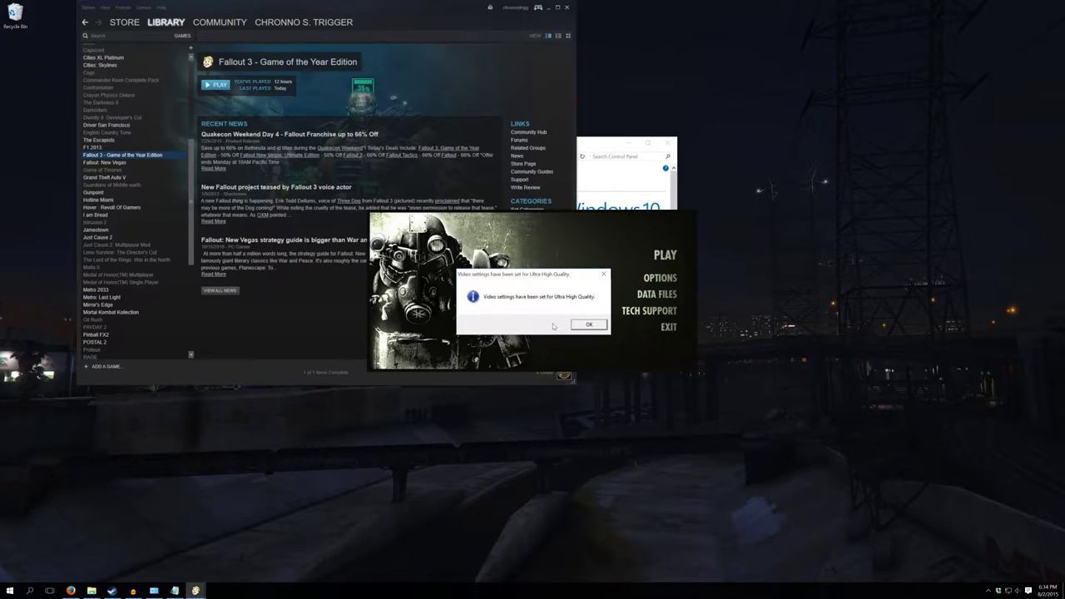
left_click(588, 324)
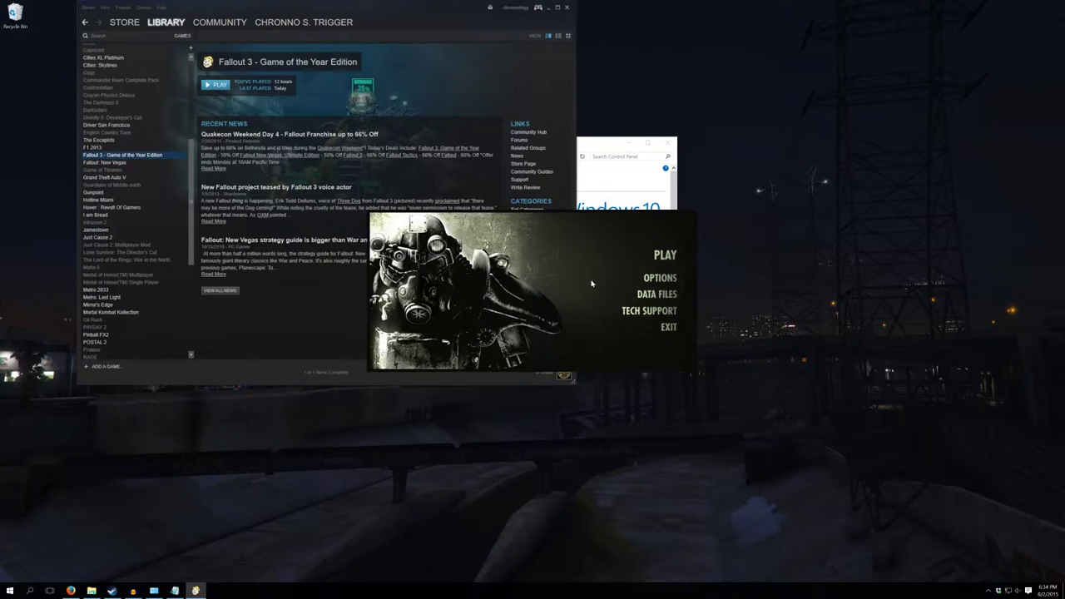
left_click(664, 256)
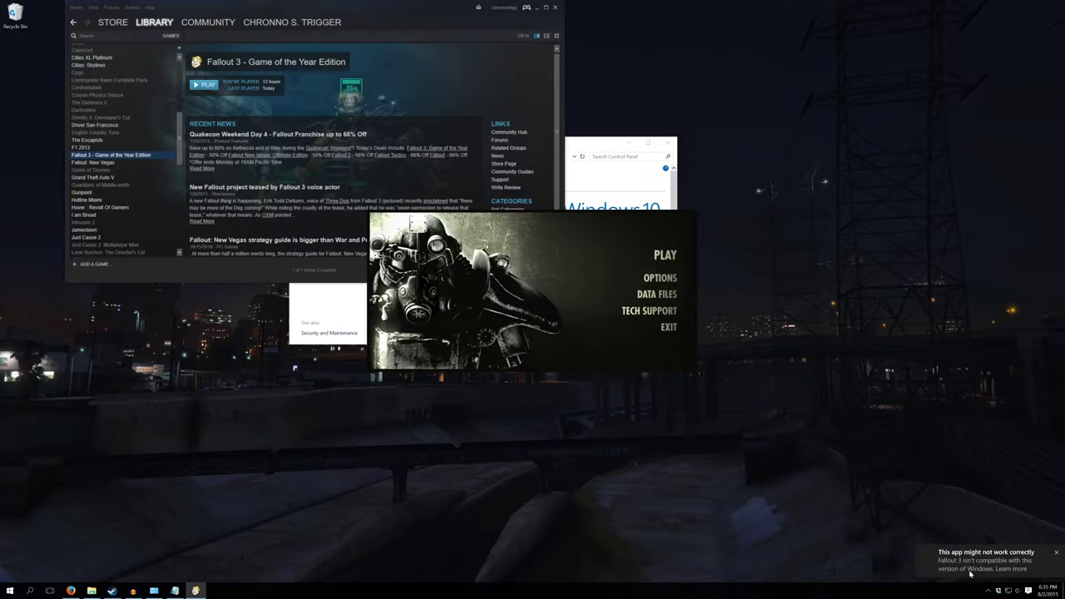
Open more information on the compatibility notice and save the gfwlivesetup.exe download
left_click(1016, 570)
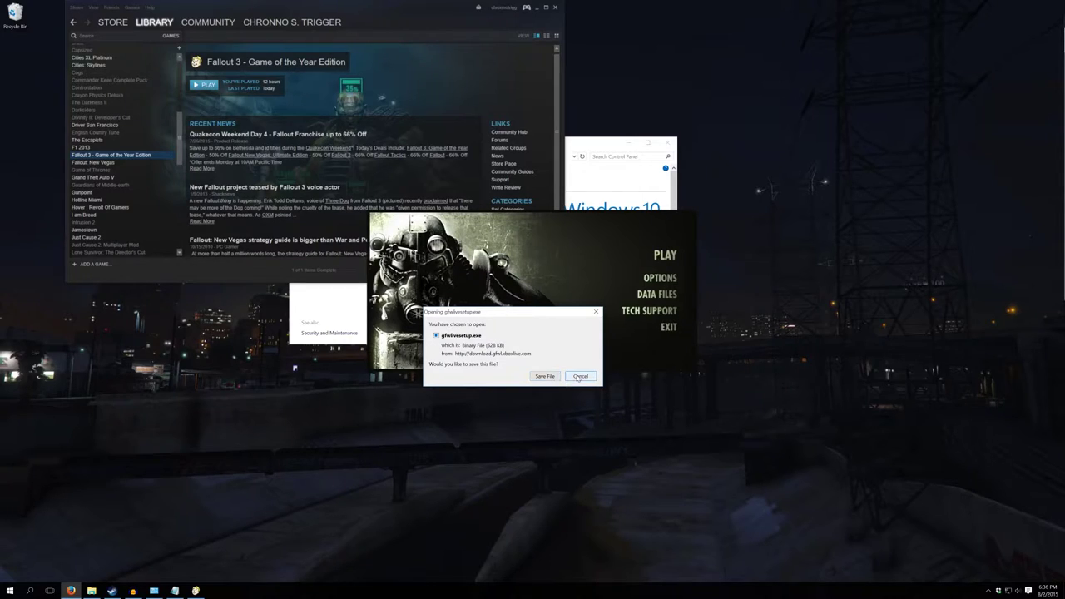
left_click(545, 376)
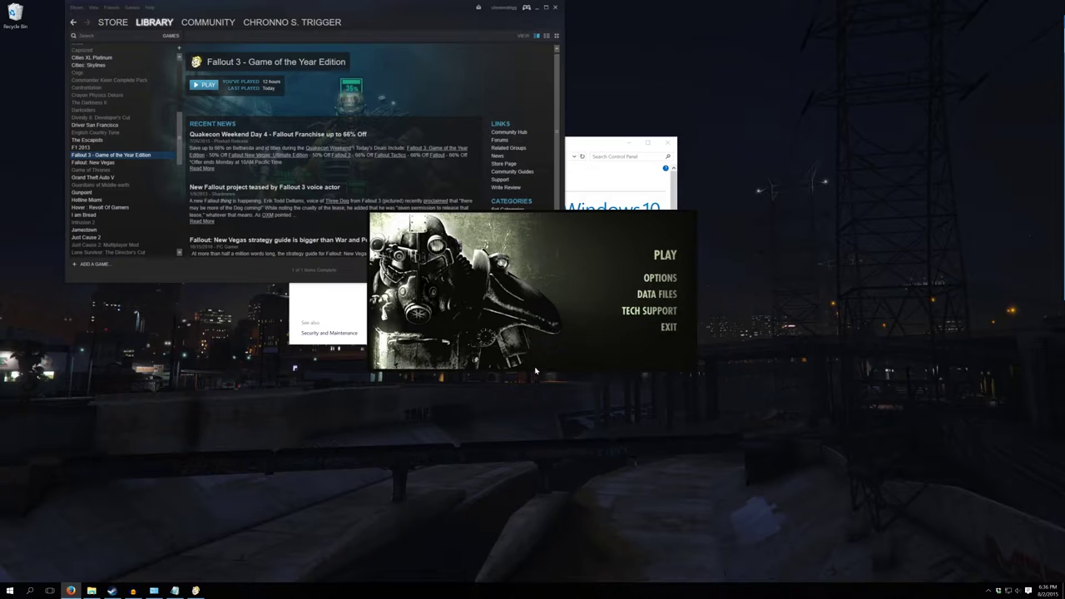
Set the game's resolution to 1920x1080 in the Fallout 3 launcher options
left_click(654, 280)
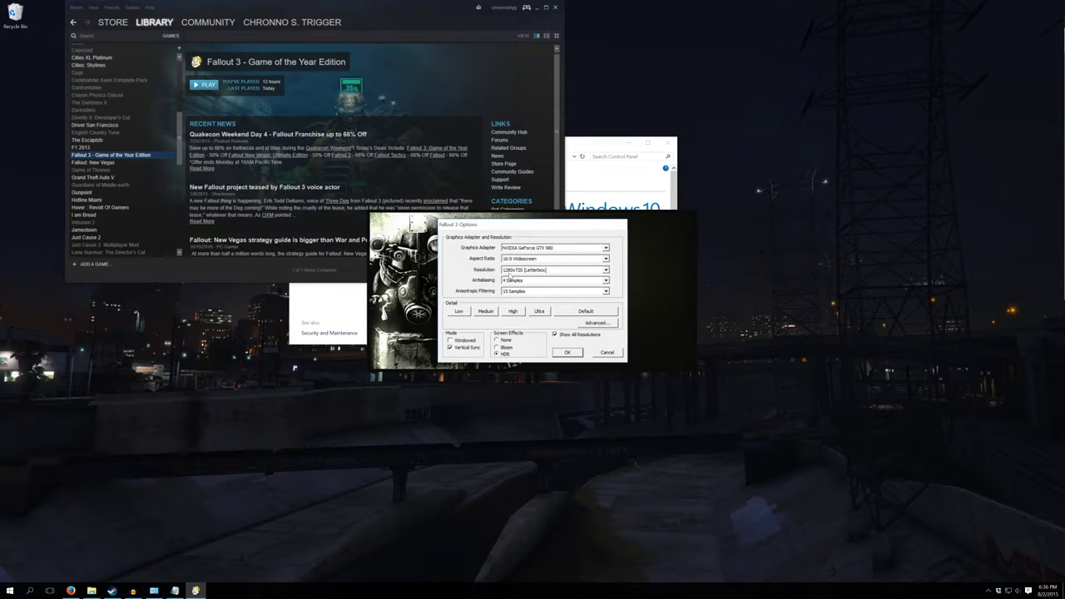
left_click(606, 270)
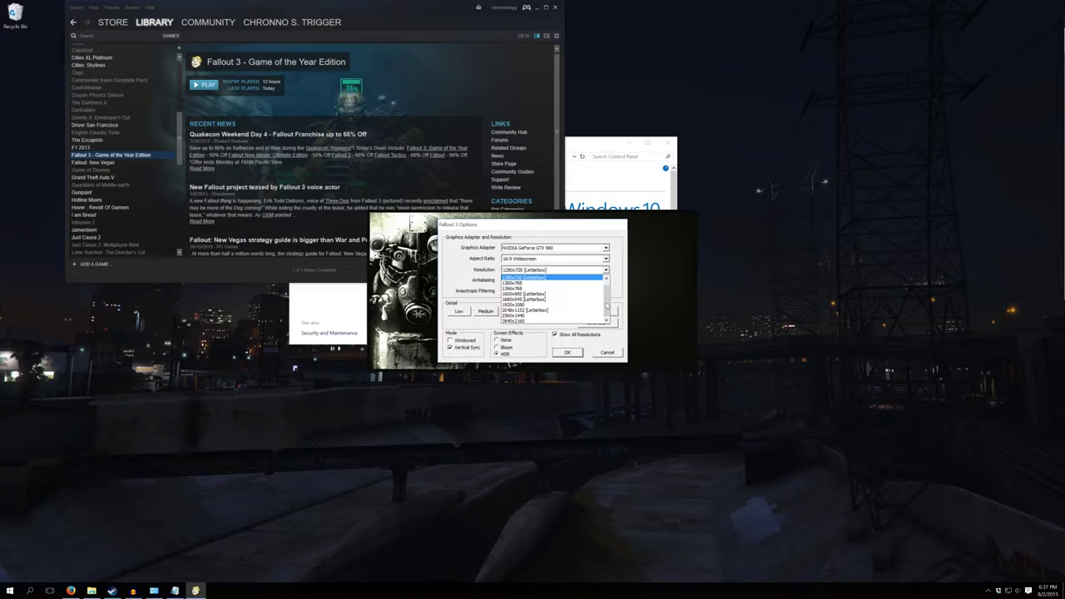
scroll(608, 306, "up", 1)
left_click(568, 309)
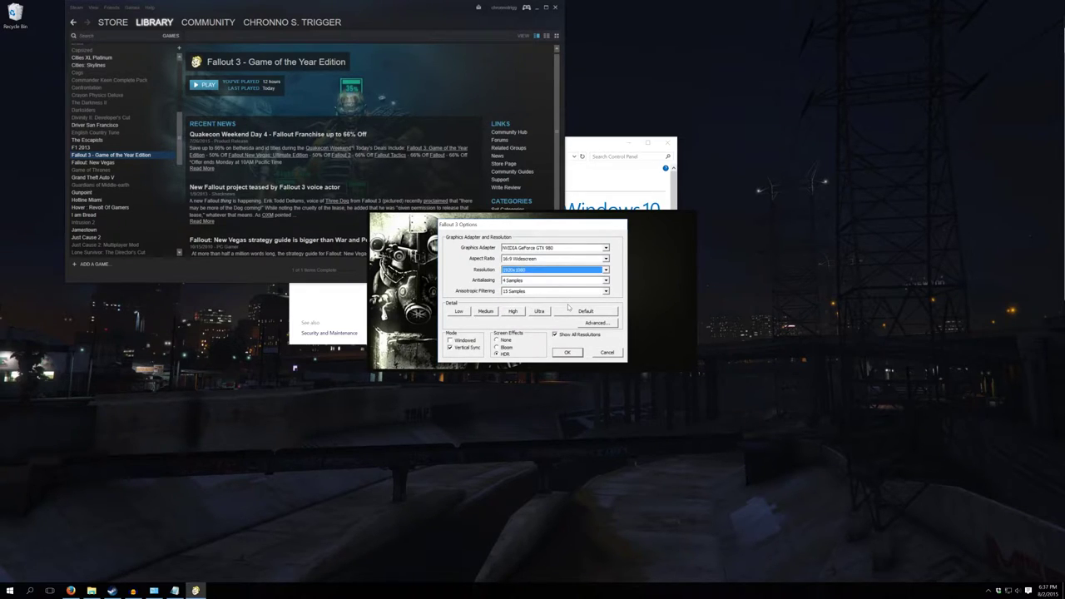
left_click(606, 270)
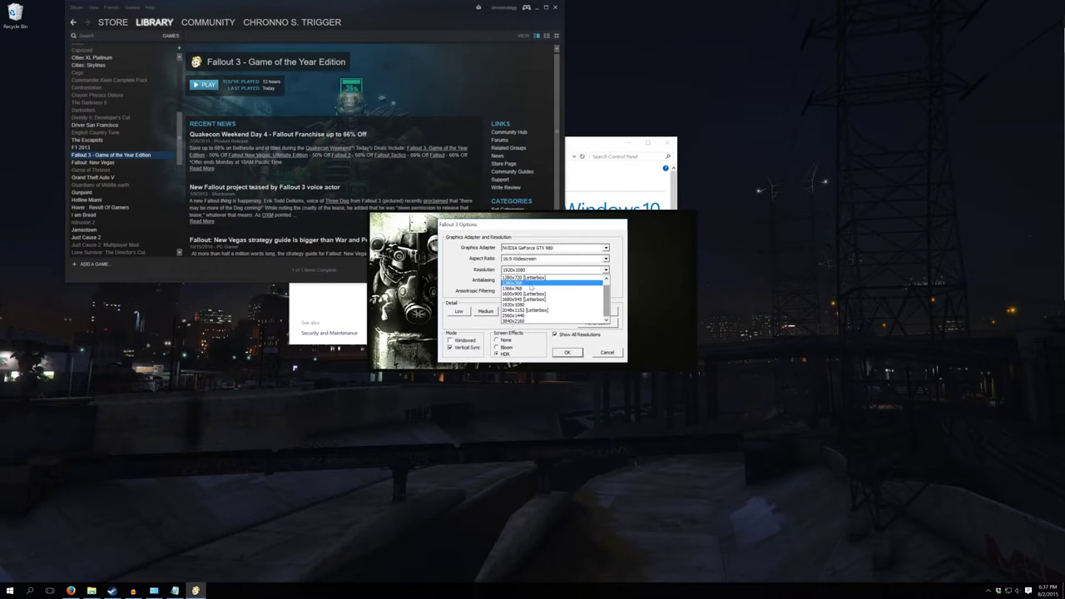
scroll(606, 287, "up", 1)
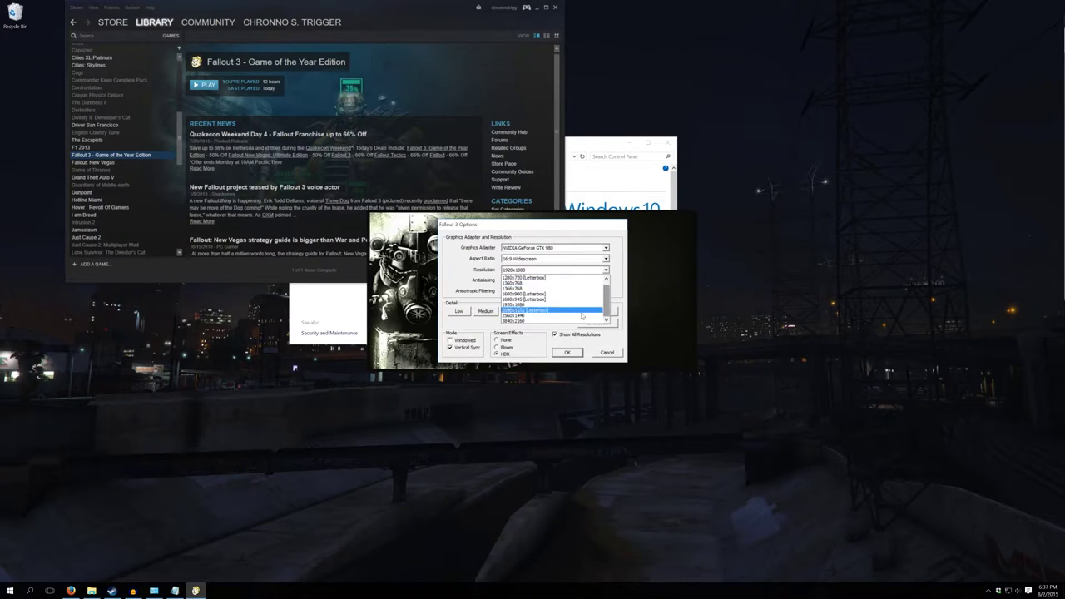
scroll(583, 306, "down", 1)
left_click(583, 305)
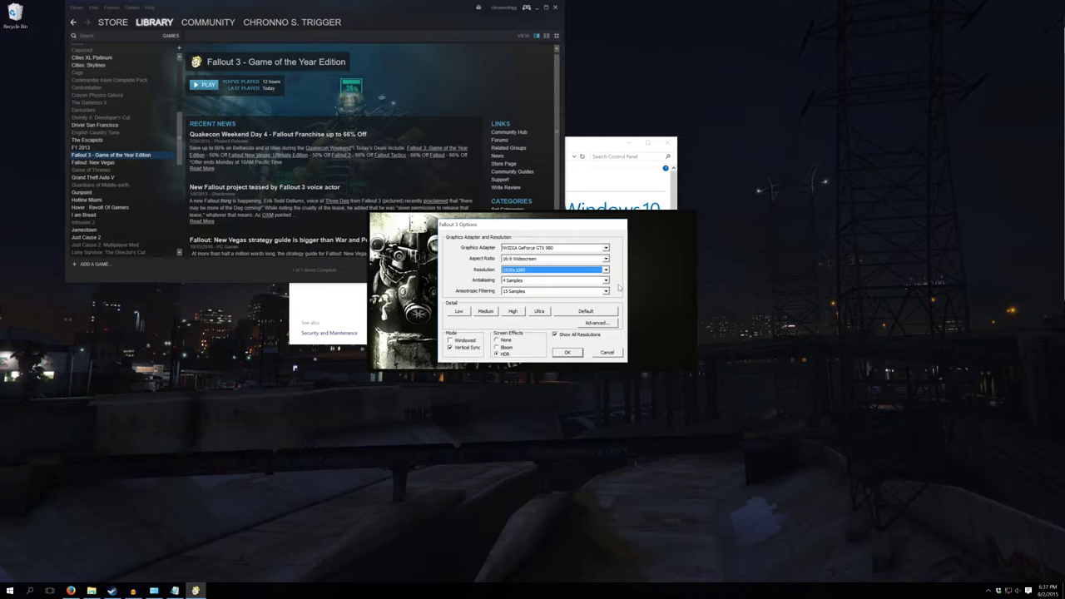
Check the main monitor's desktop resolution in the Windows advanced display settings and close Settings
right_click(743, 148)
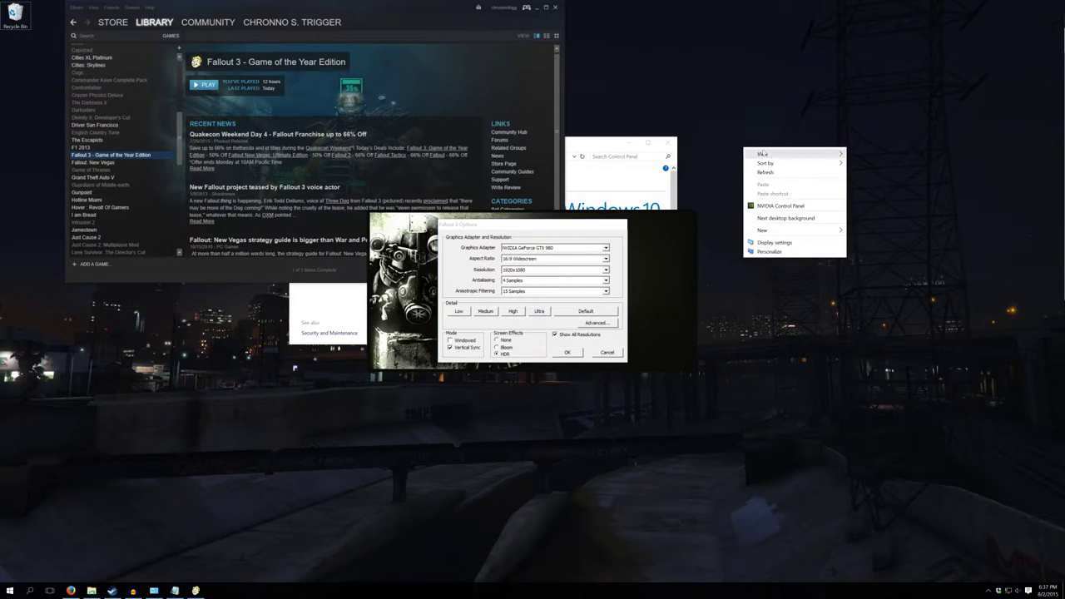
left_click(773, 242)
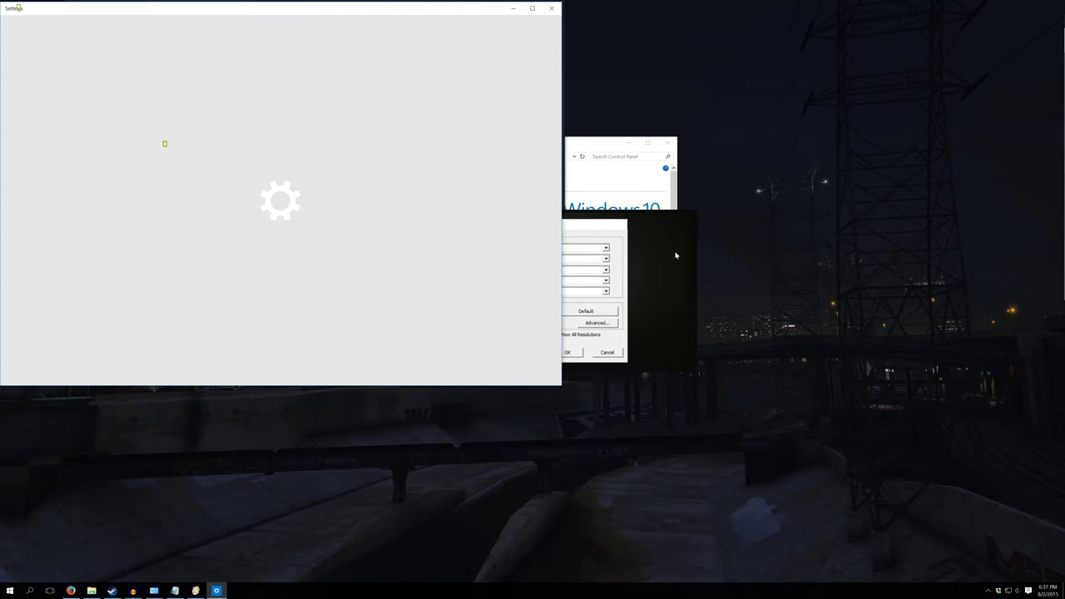
scroll(437, 212, "down", 2)
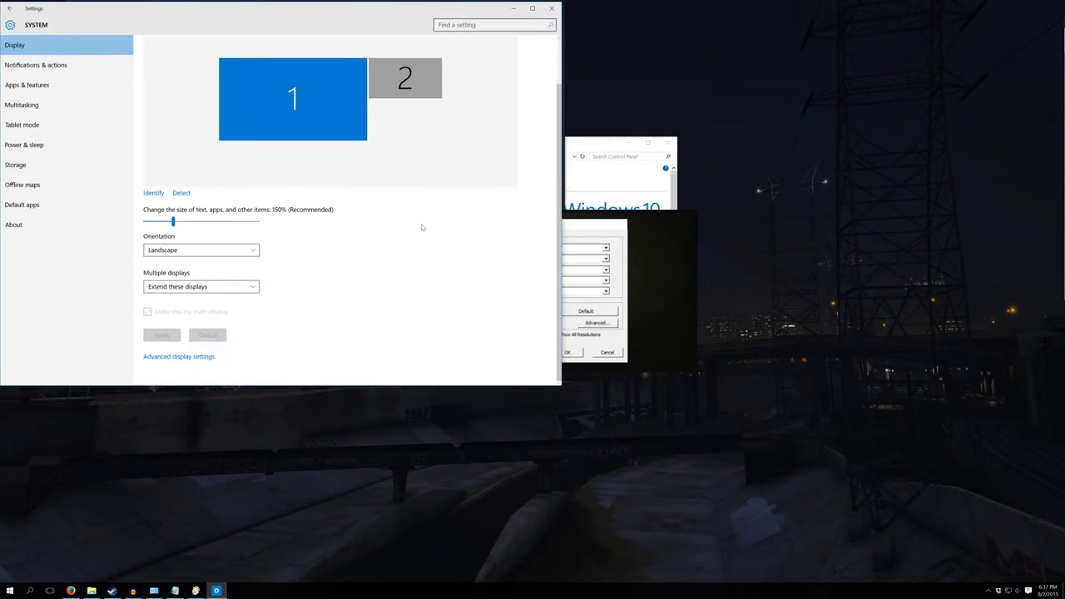
left_click(200, 359)
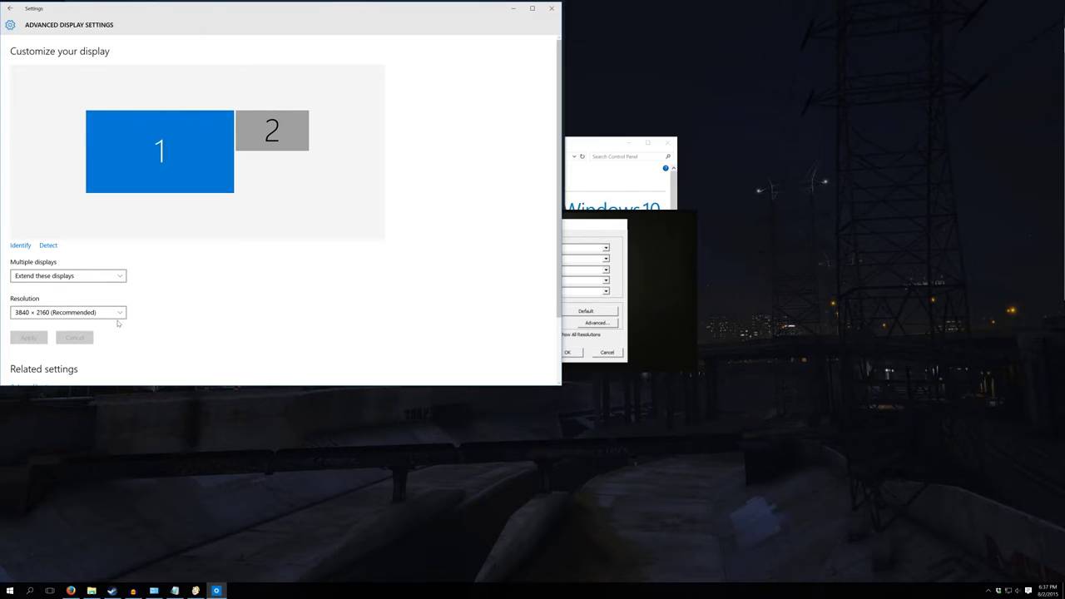
left_click(551, 10)
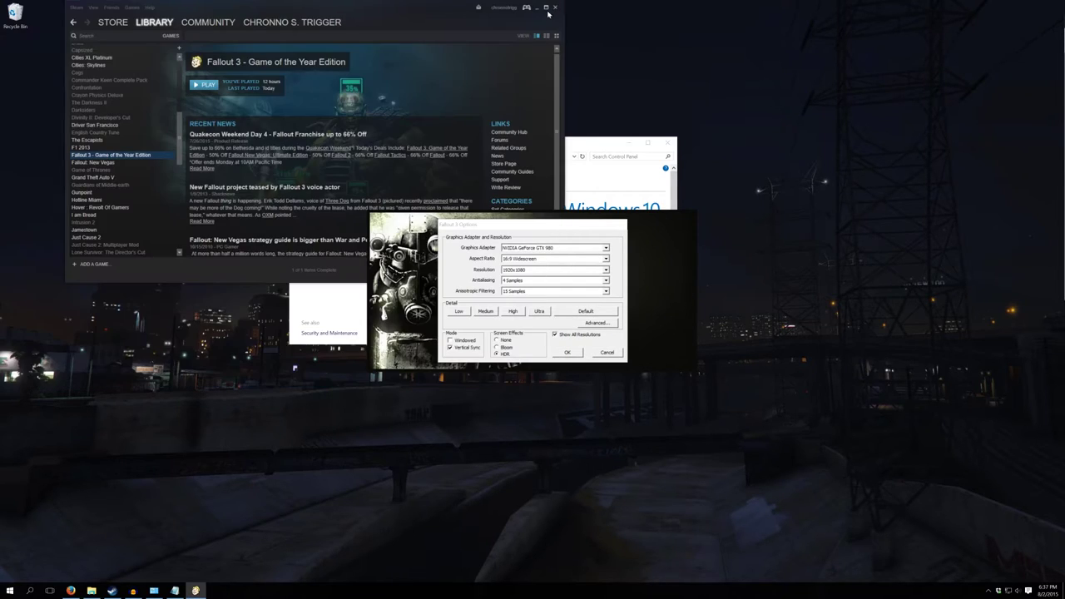
Close the Fallout 3 options and continue the last saved game from the game's main menu
left_click(524, 270)
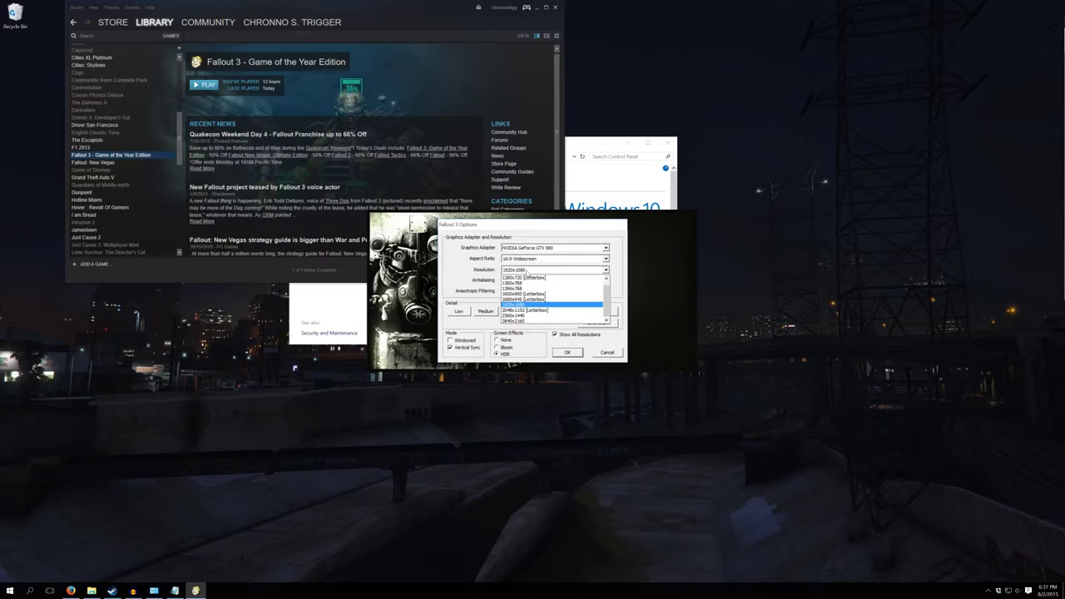
left_click(526, 272)
left_click(605, 352)
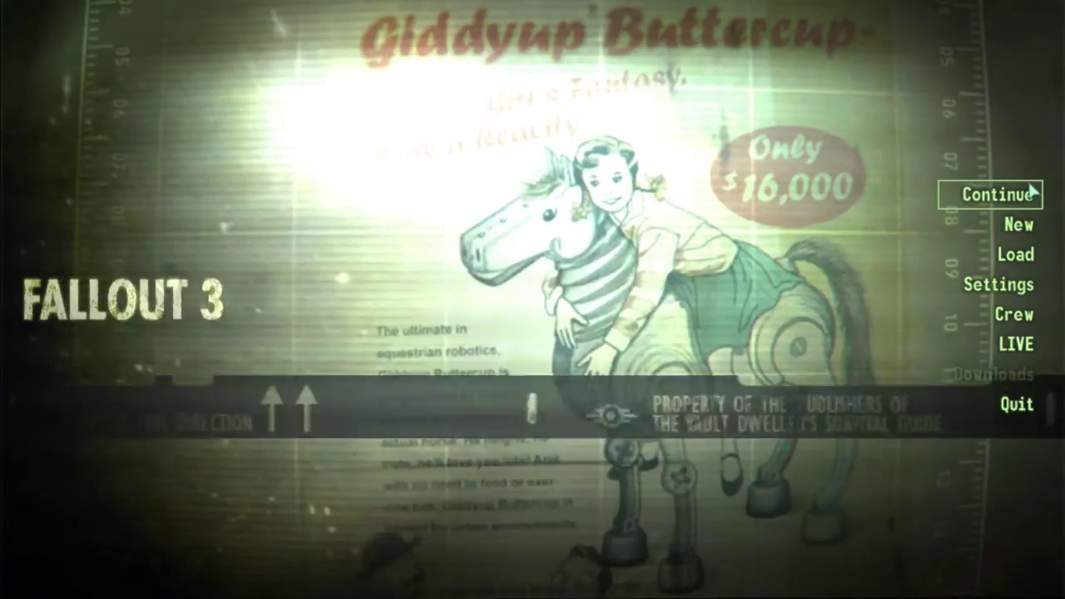
left_click(970, 191)
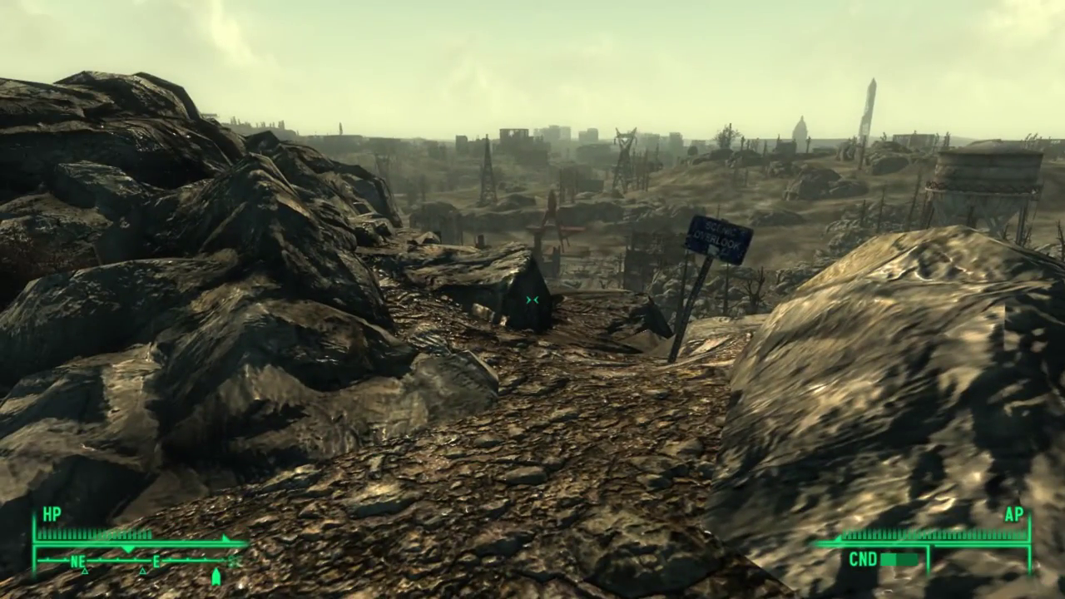
Walk from the overlook down along the broken road past the muddy pool, and dismiss the Point Lookout message
key("w")
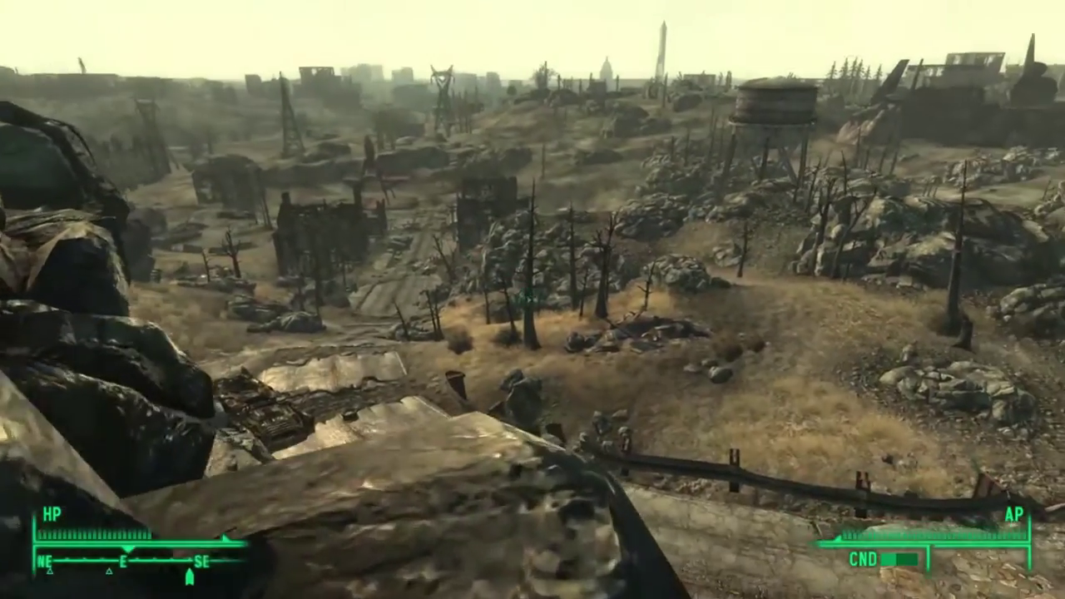
key("w")
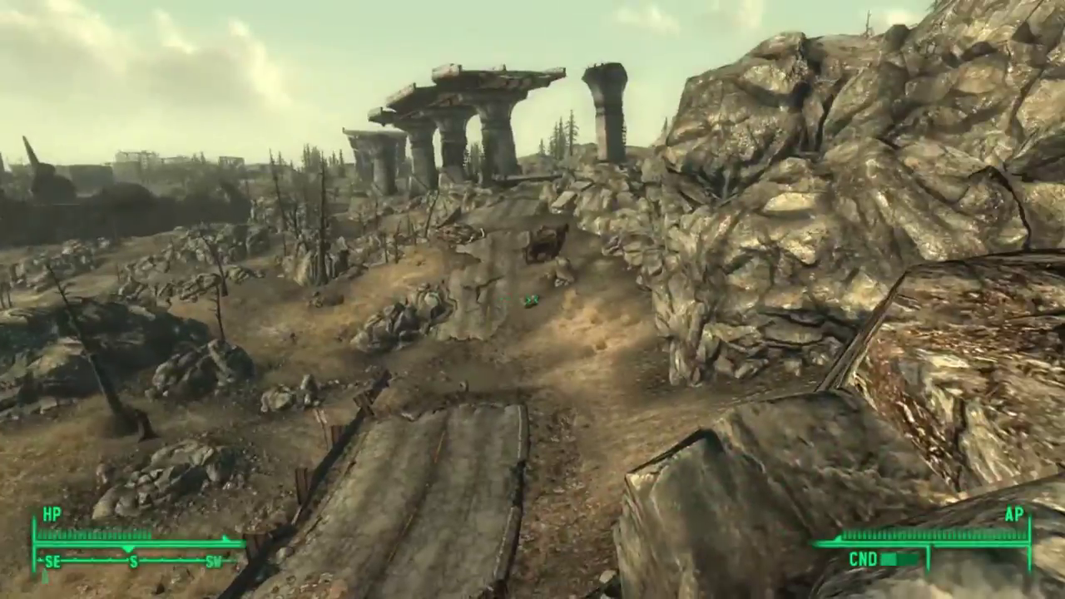
key("w")
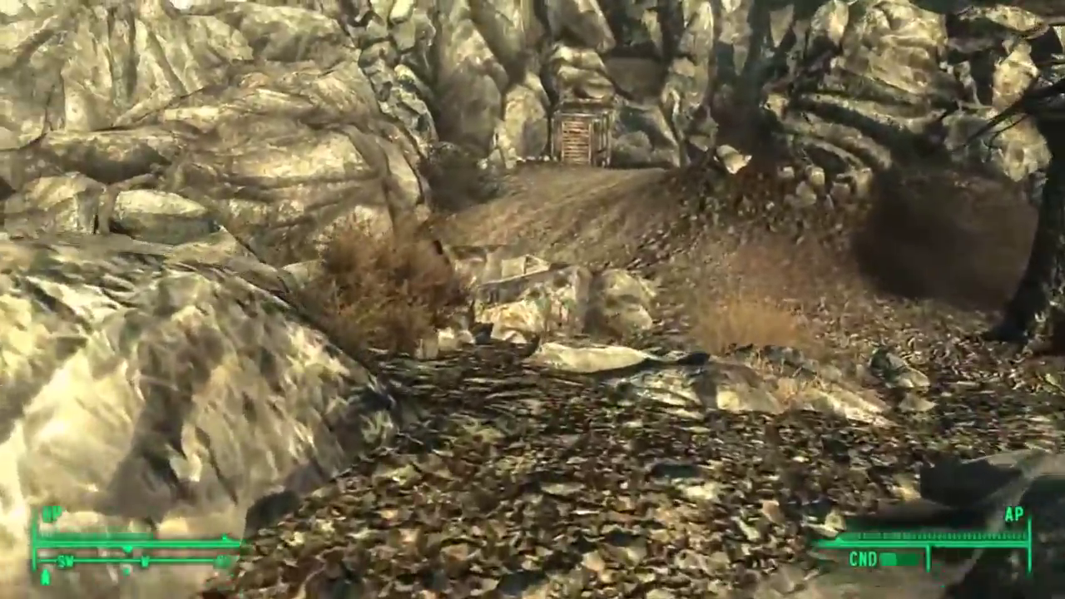
key("w")
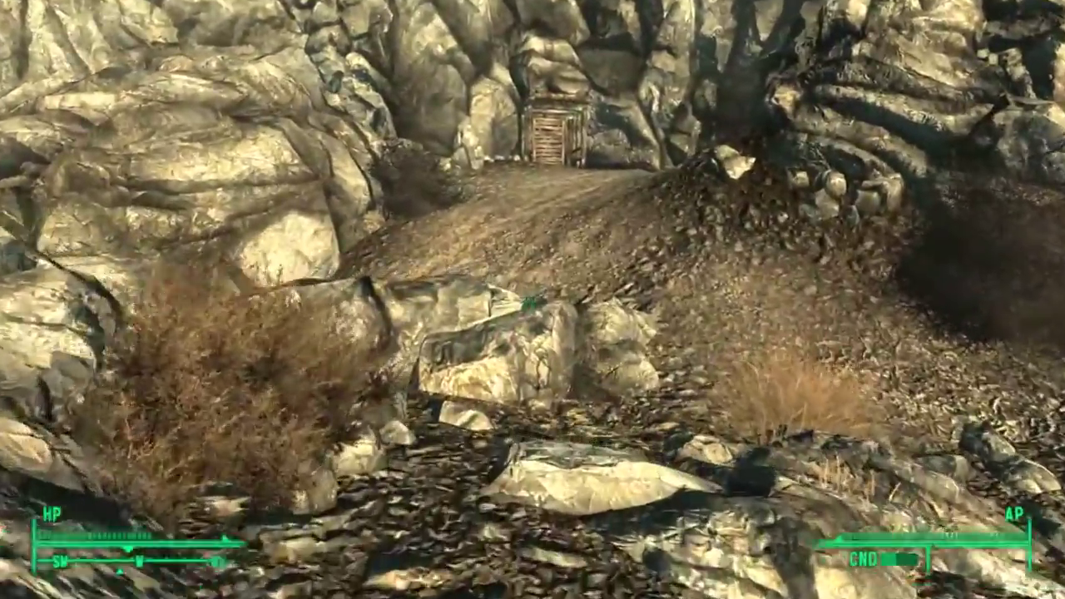
key("w")
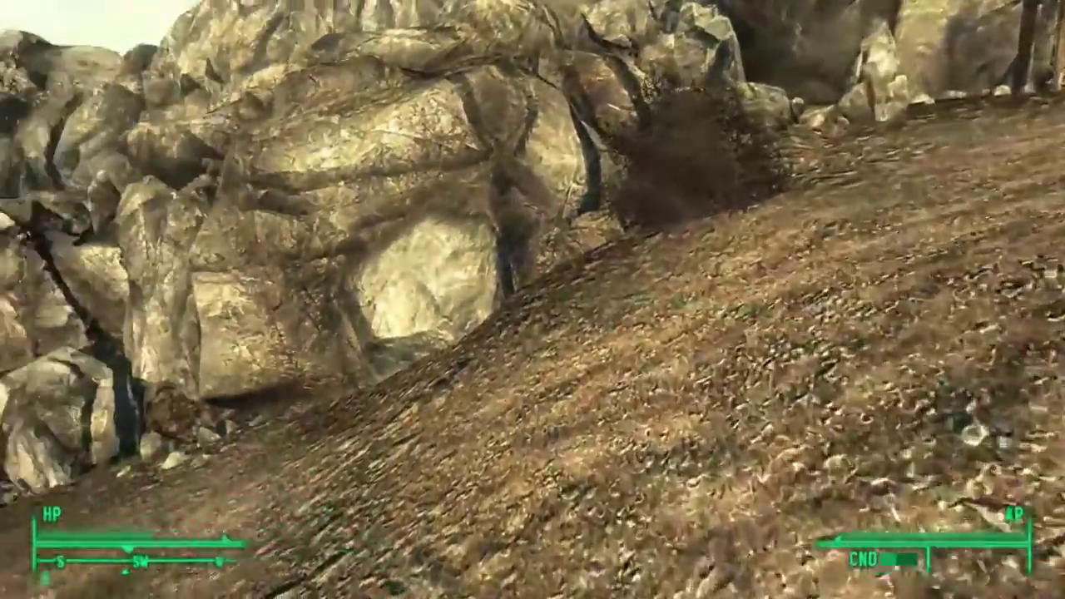
key("w")
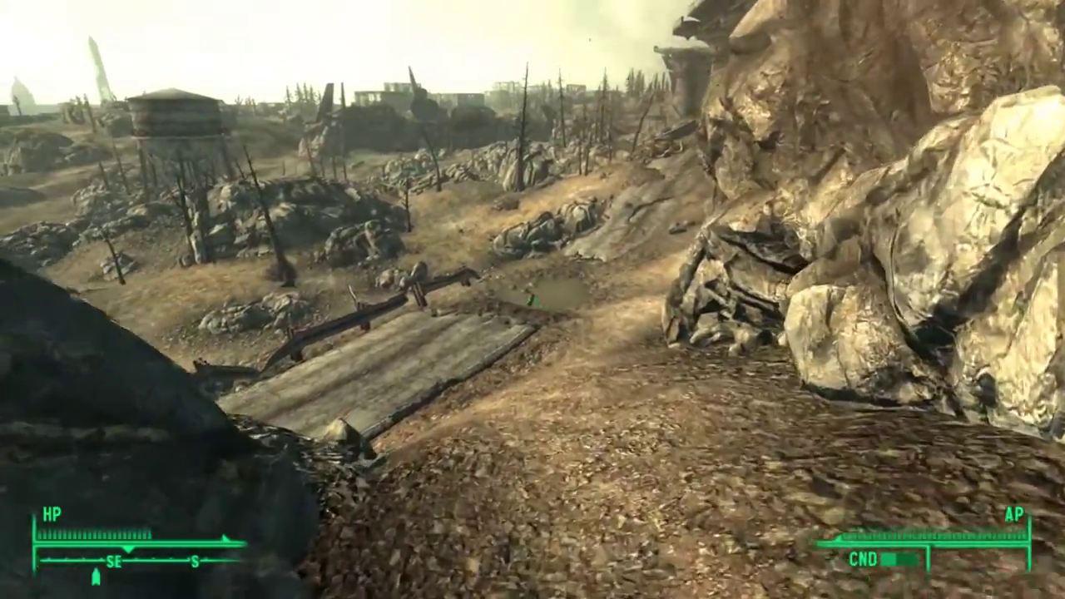
key("w")
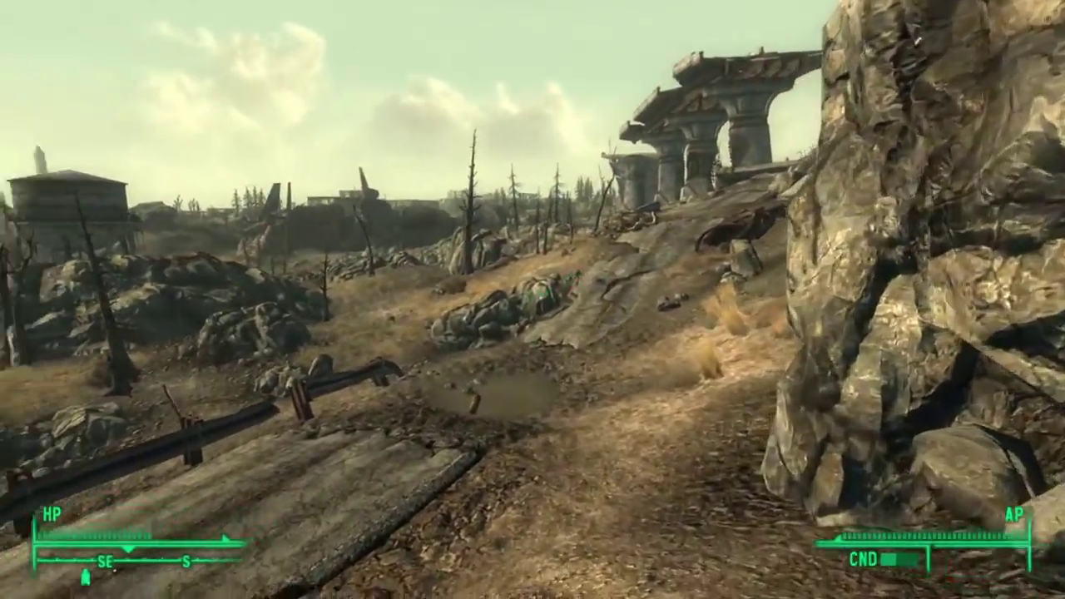
key("w")
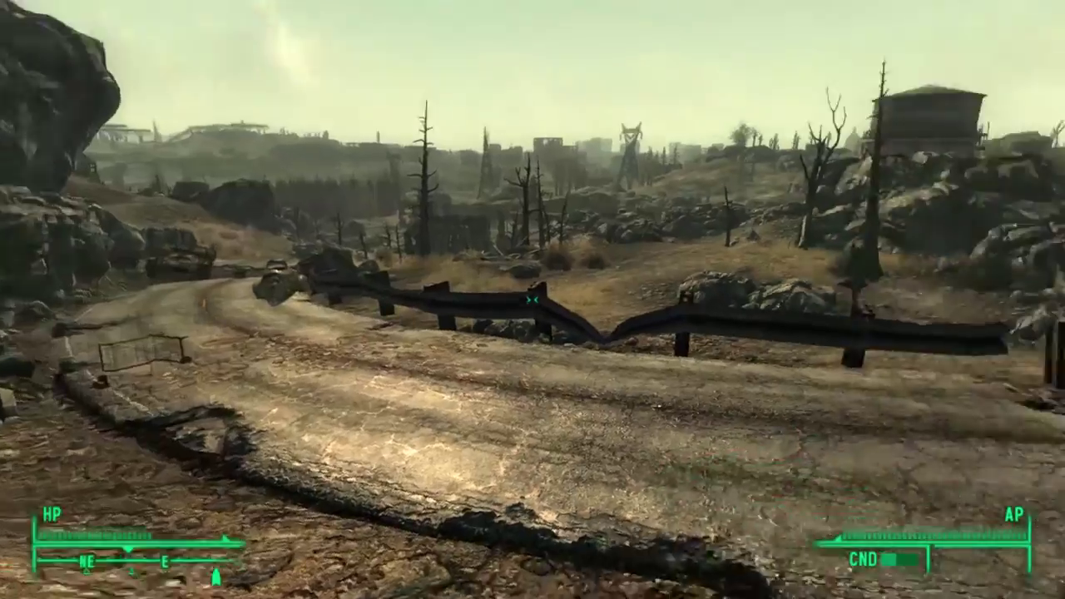
key("w")
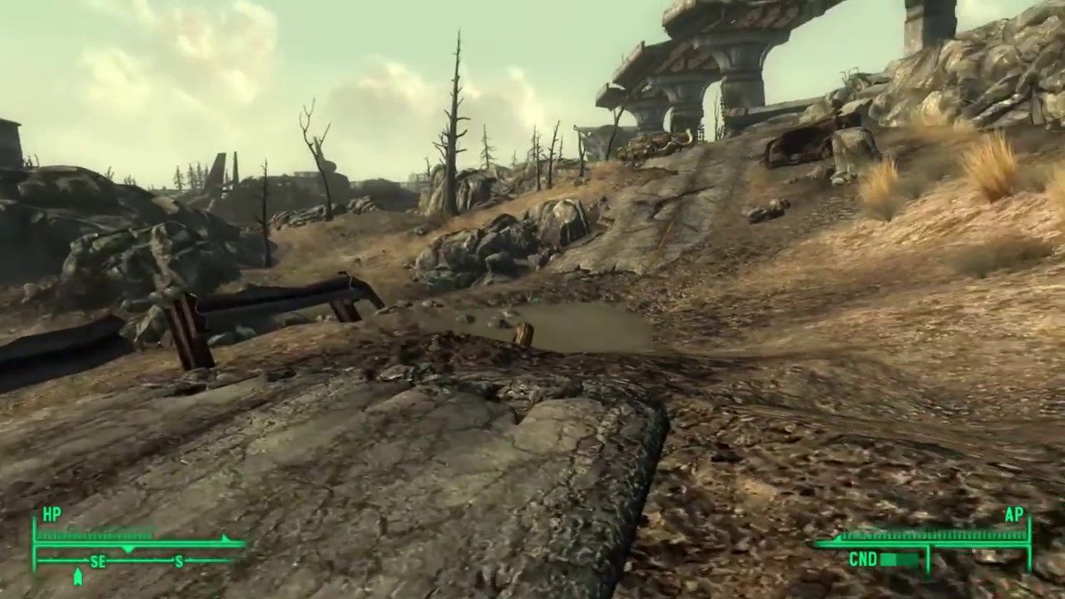
key("w")
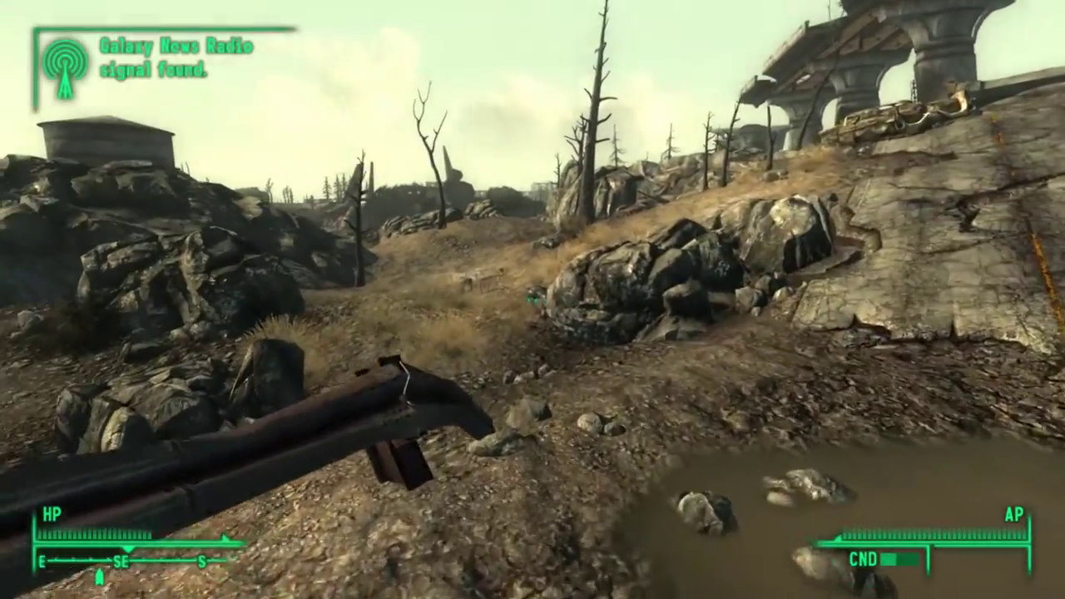
key("w")
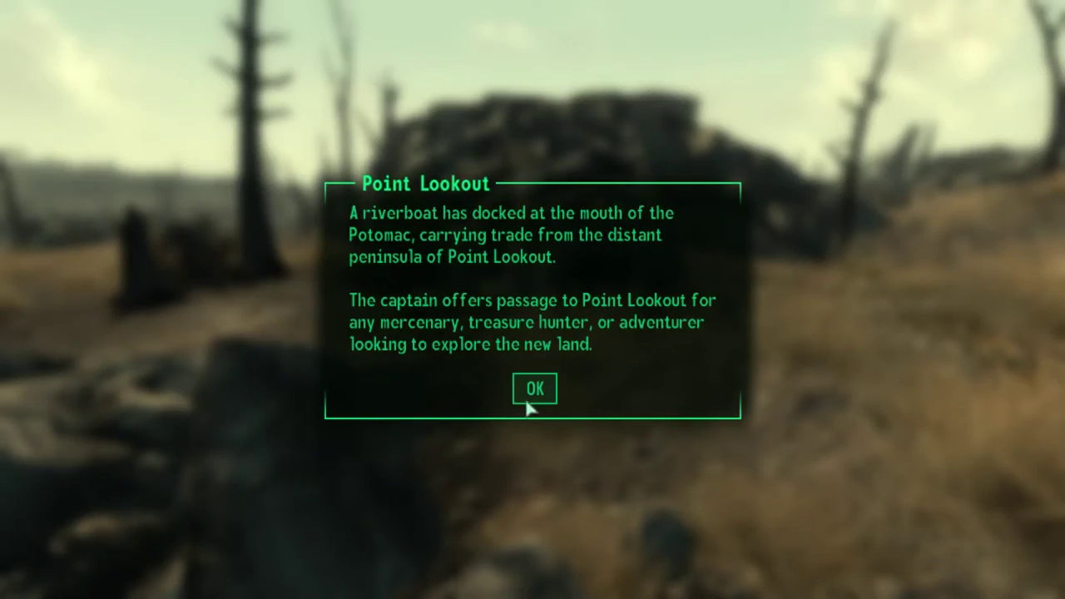
left_click(535, 390)
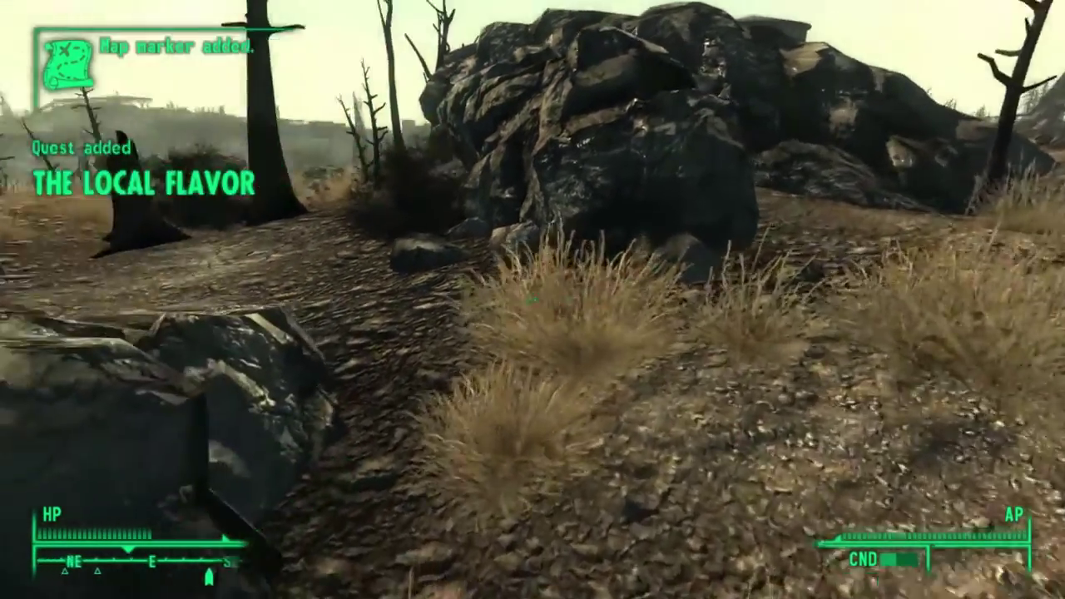
Walk onward through the dead trees beside the large rock formation
key("w")
key("w")
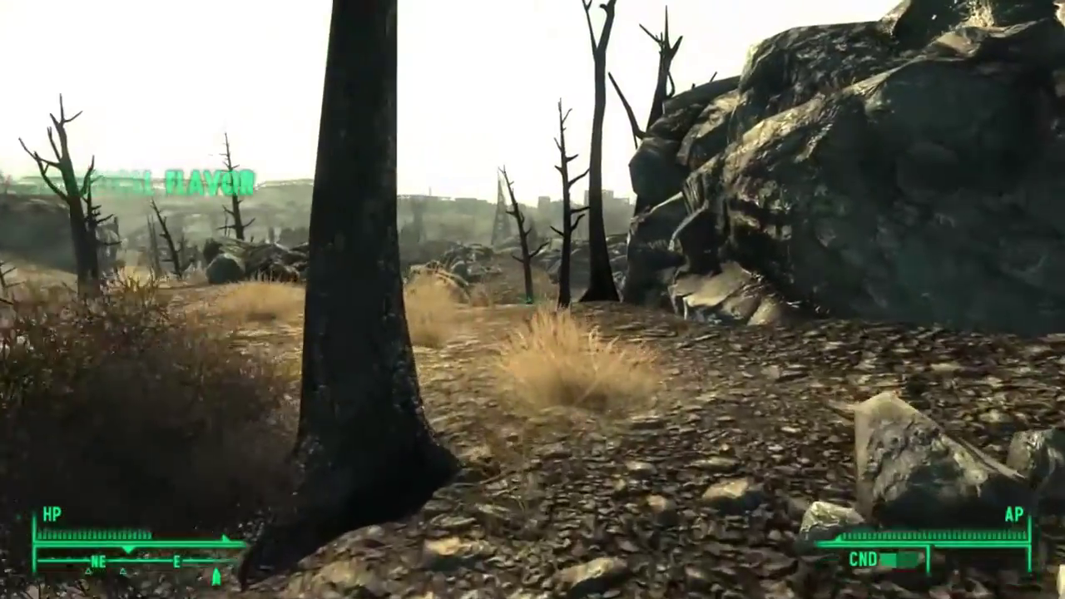
key("w")
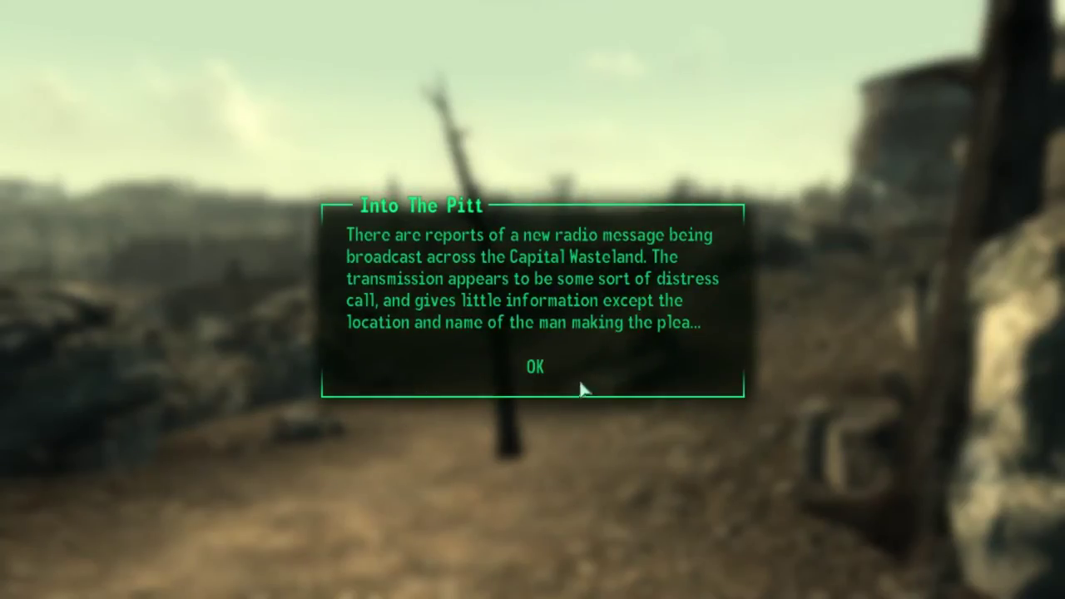
Dismiss the Into The Pitt message and walk up the stony slope toward the water tower
left_click(530, 366)
key("w")
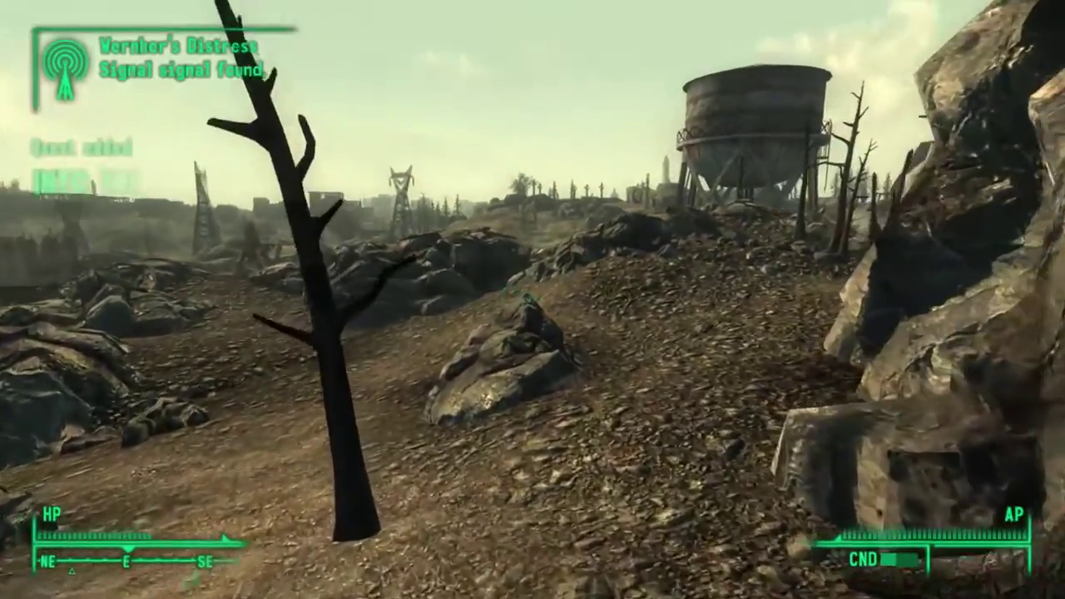
key("w")
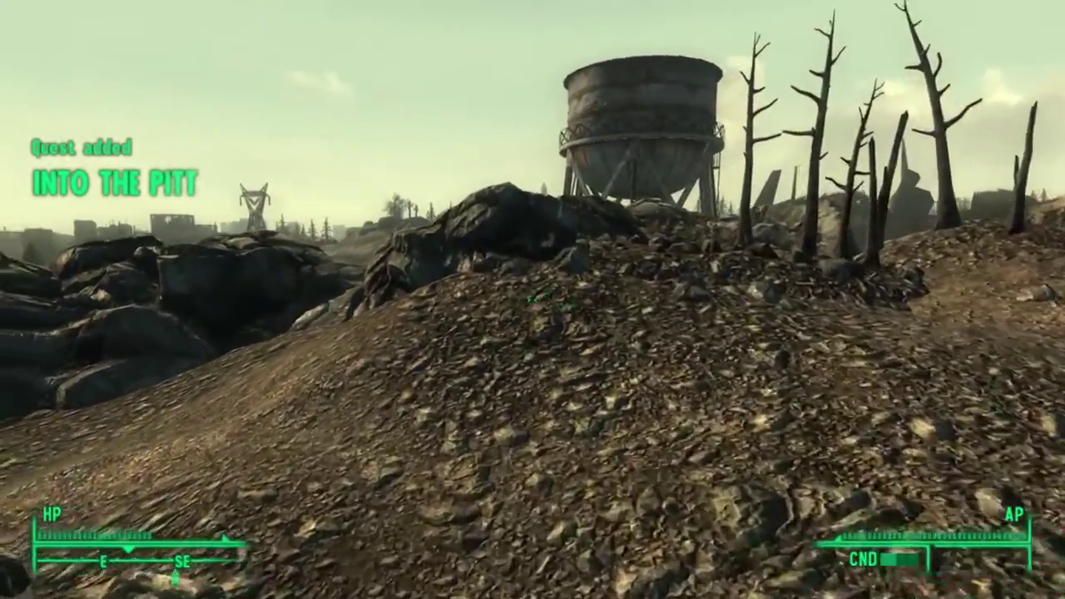
key("w")
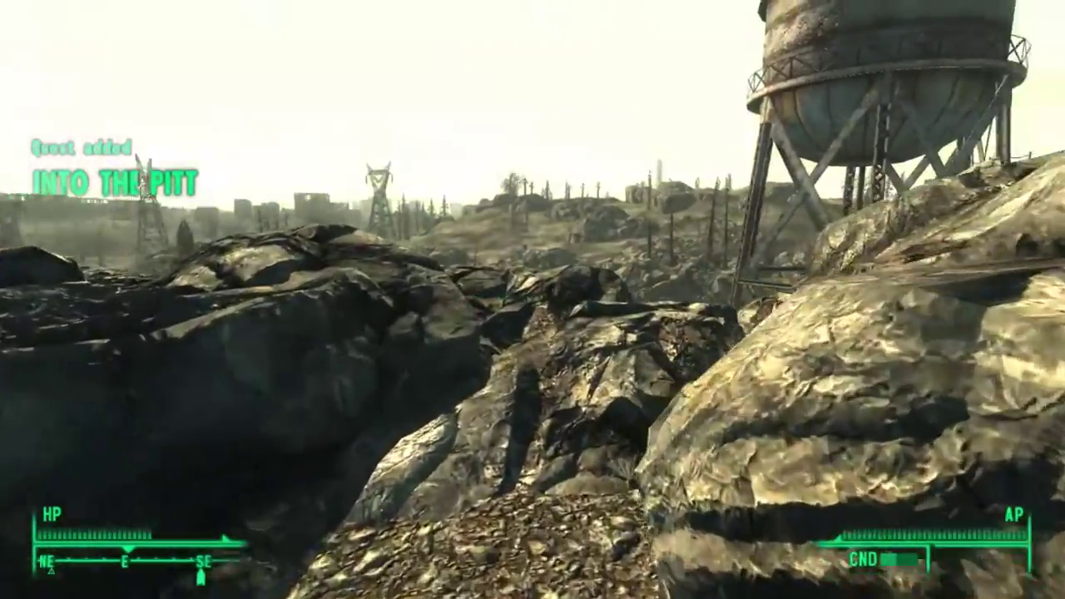
Cross the rocks beside the water tower to the ledge overlooking the burnt-out houses and road
key("w")
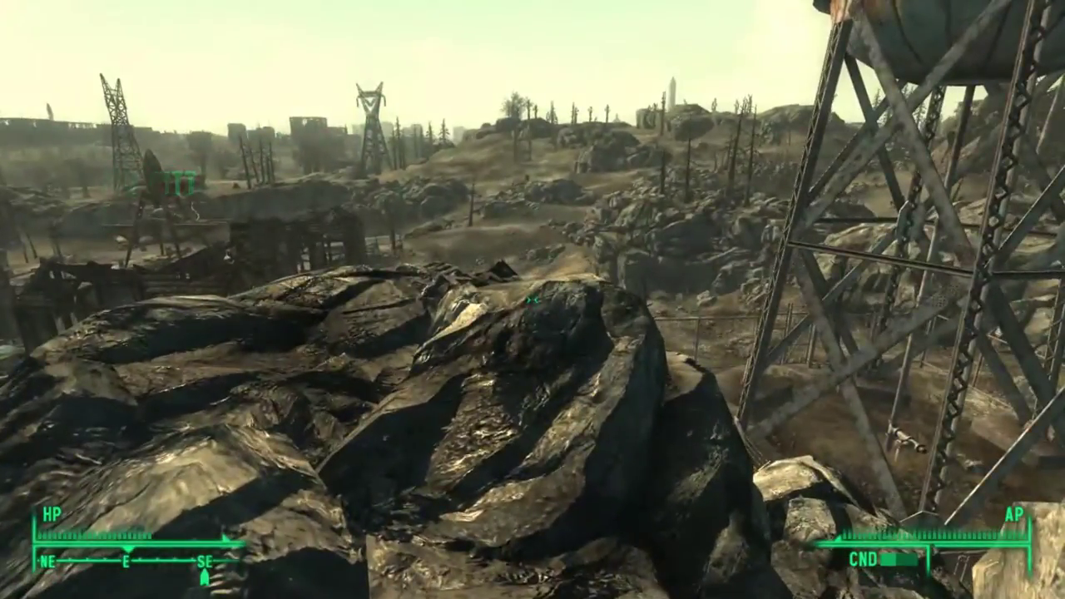
key("w")
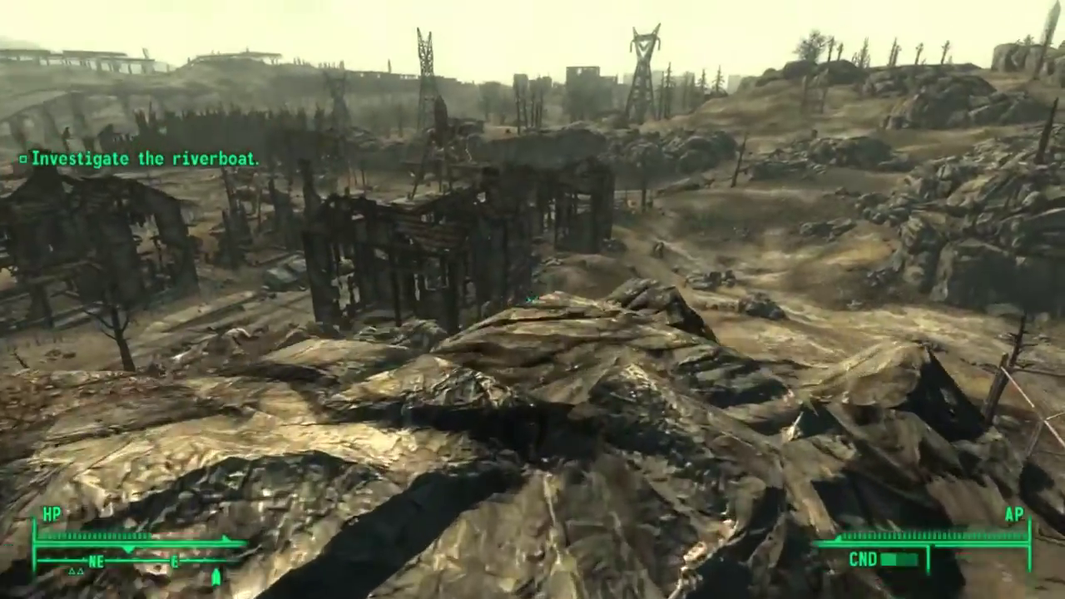
key("w")
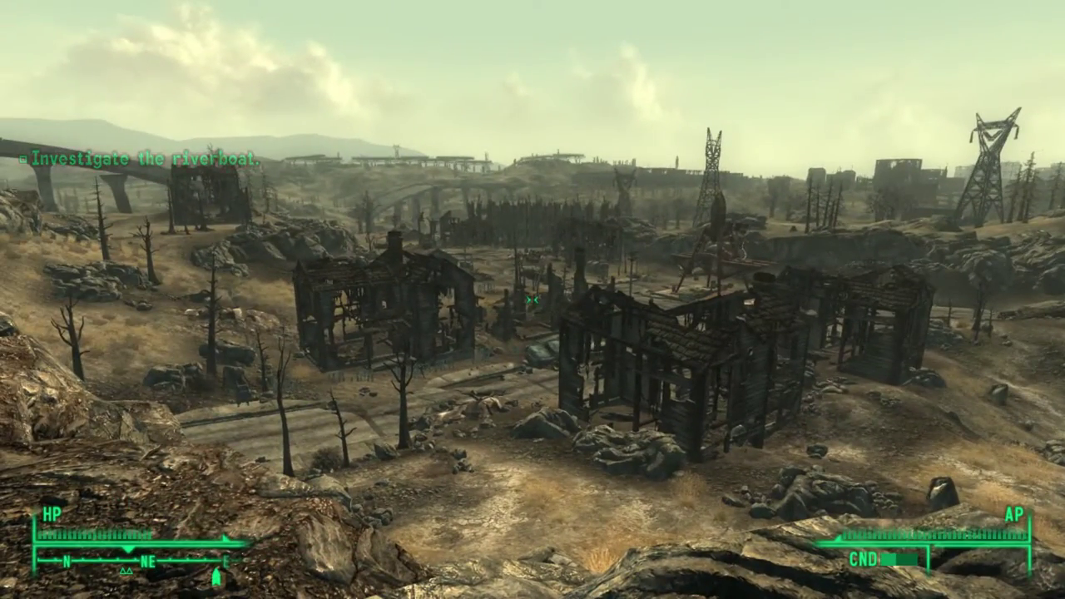
key("w")
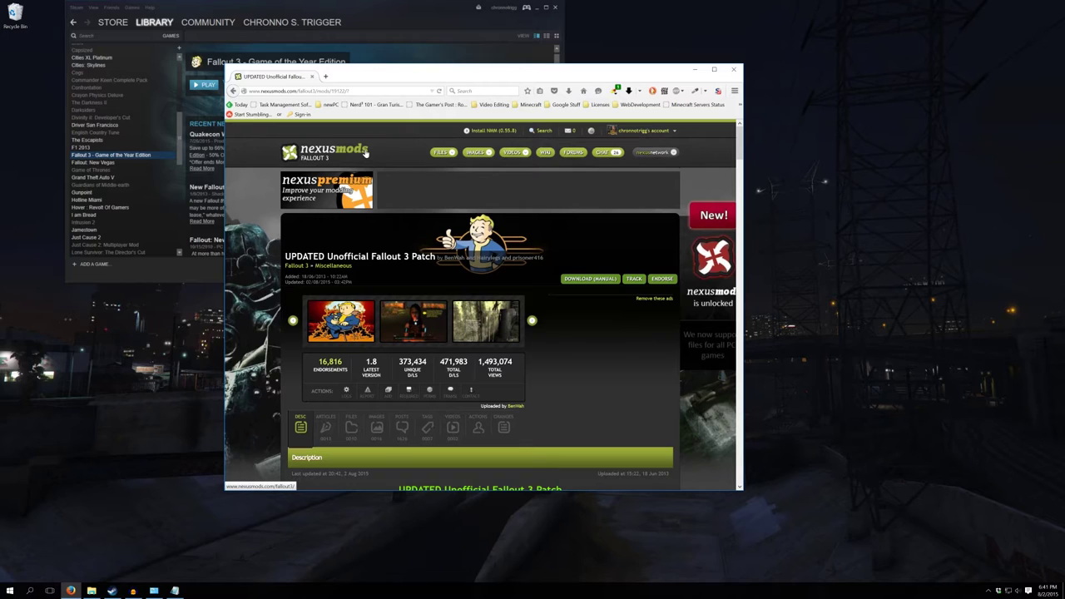
Switch to Nexus Mod Manager and install the UPDATED Unofficial Fallout 3 Patch from the Miscellaneous category
left_click(9, 590)
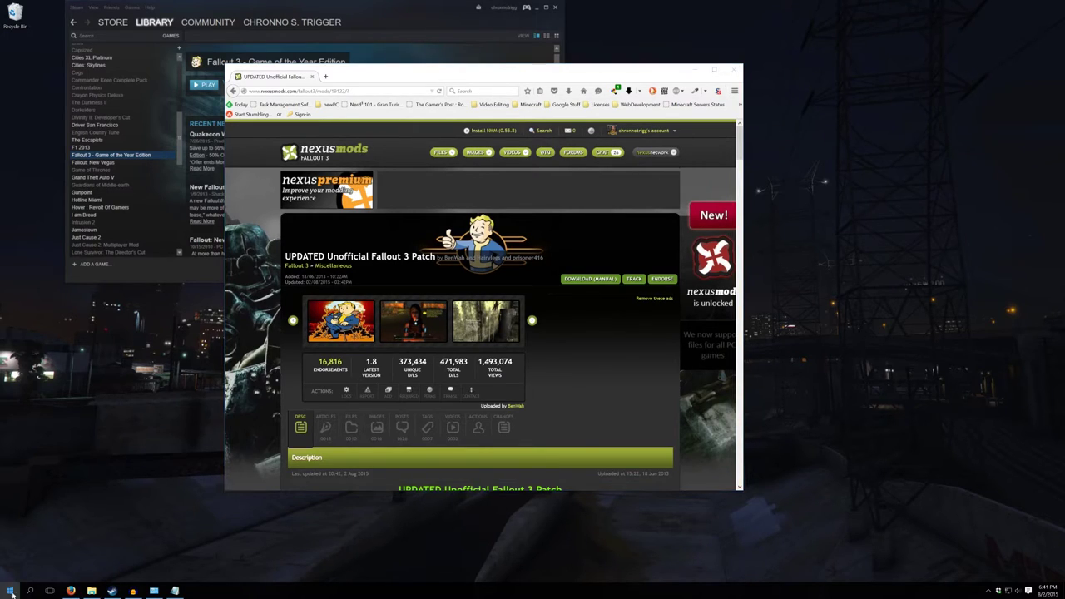
left_click(41, 509)
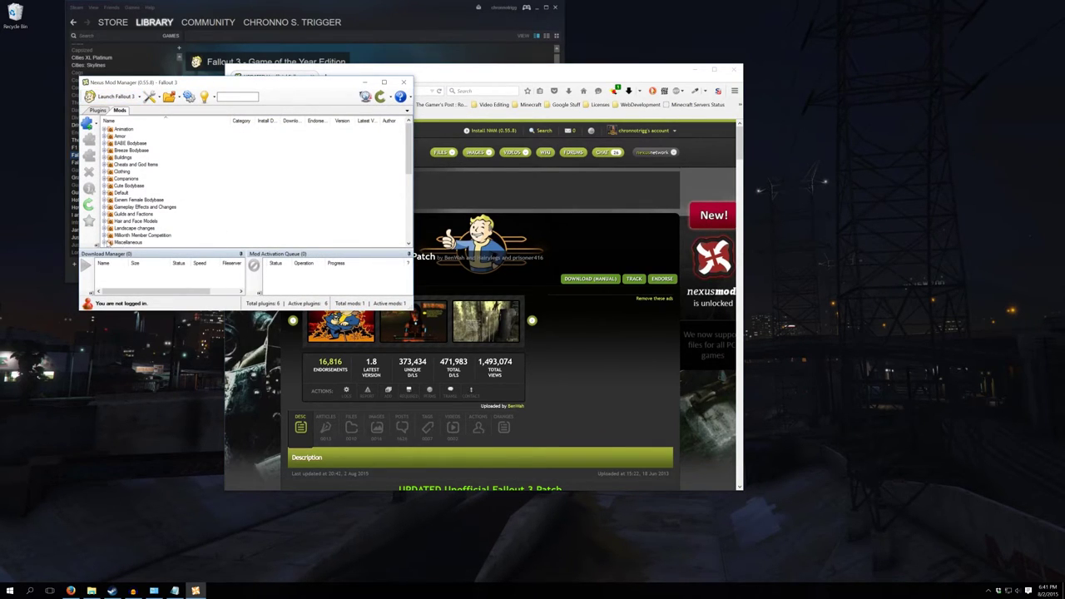
scroll(198, 203, "down", 3)
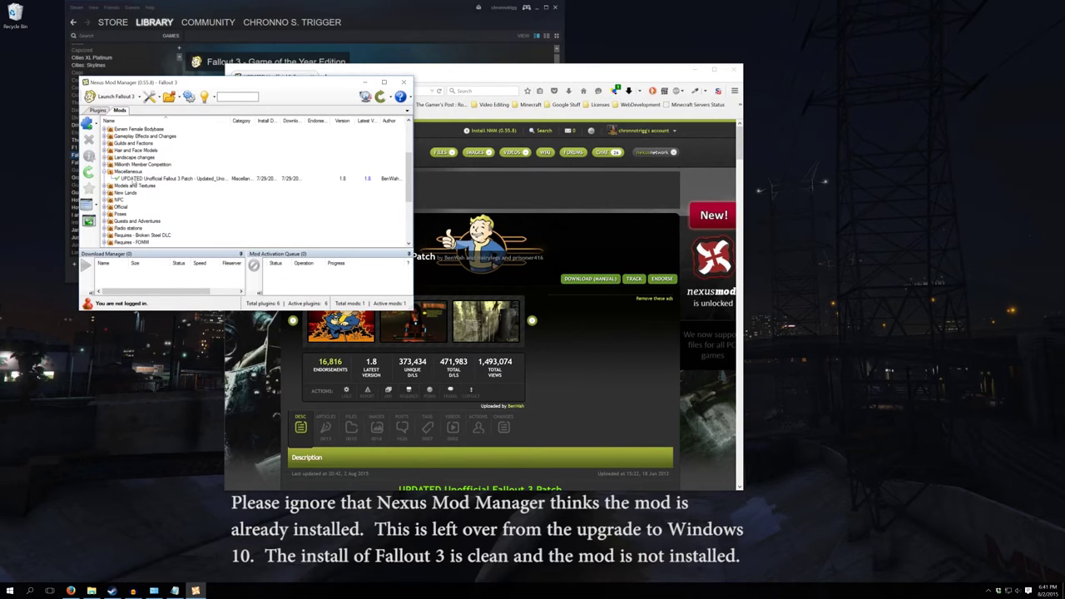
left_click(156, 180)
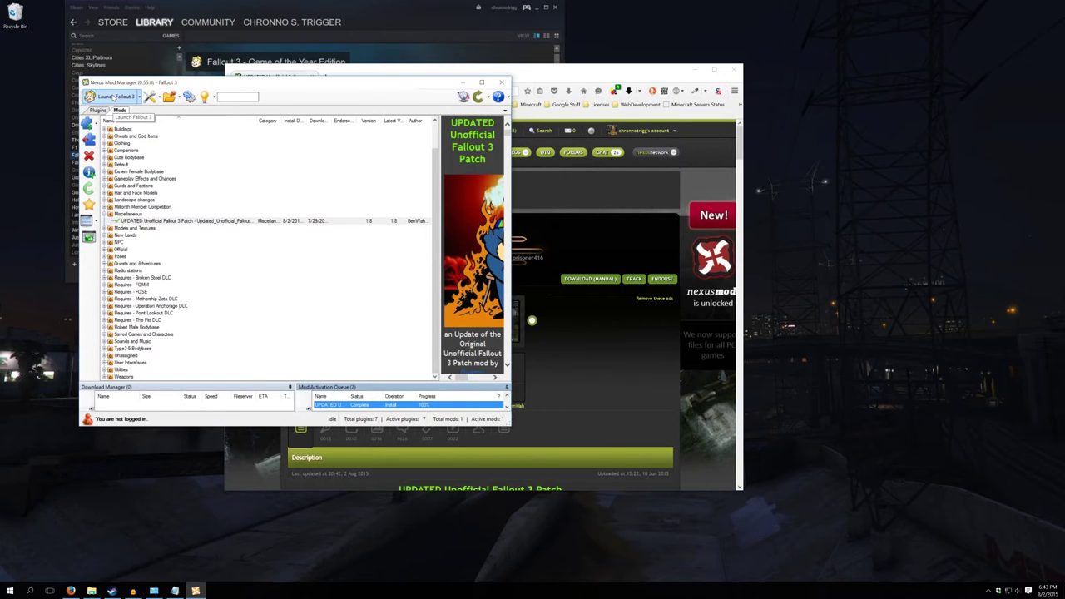
Launch Fallout 3 from the mod manager, letting the manager close, and walk forward to the Scenic Overlook sign
left_click(113, 98)
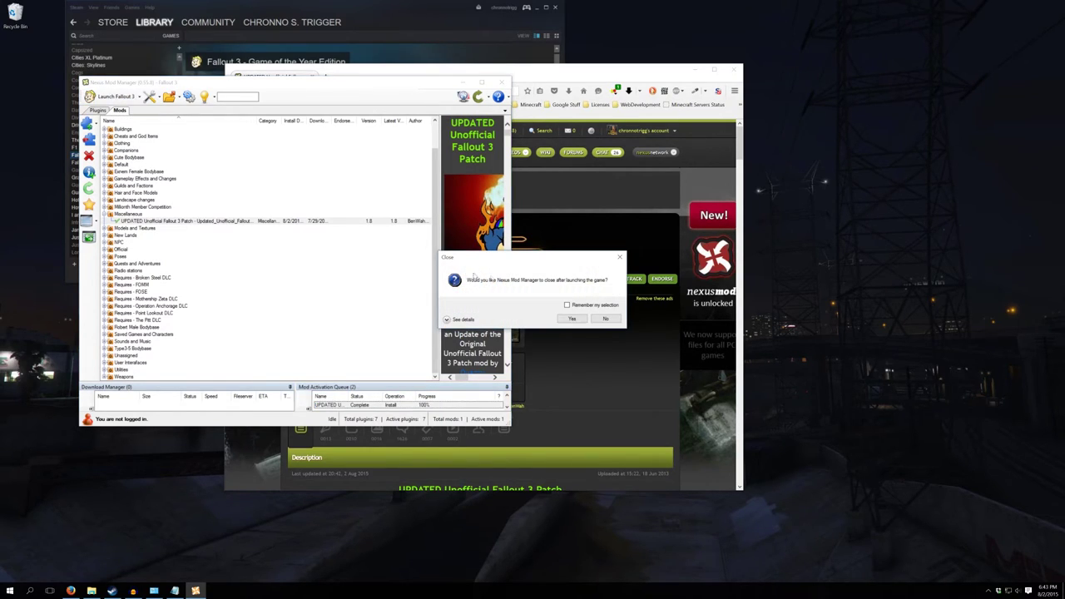
left_click(571, 318)
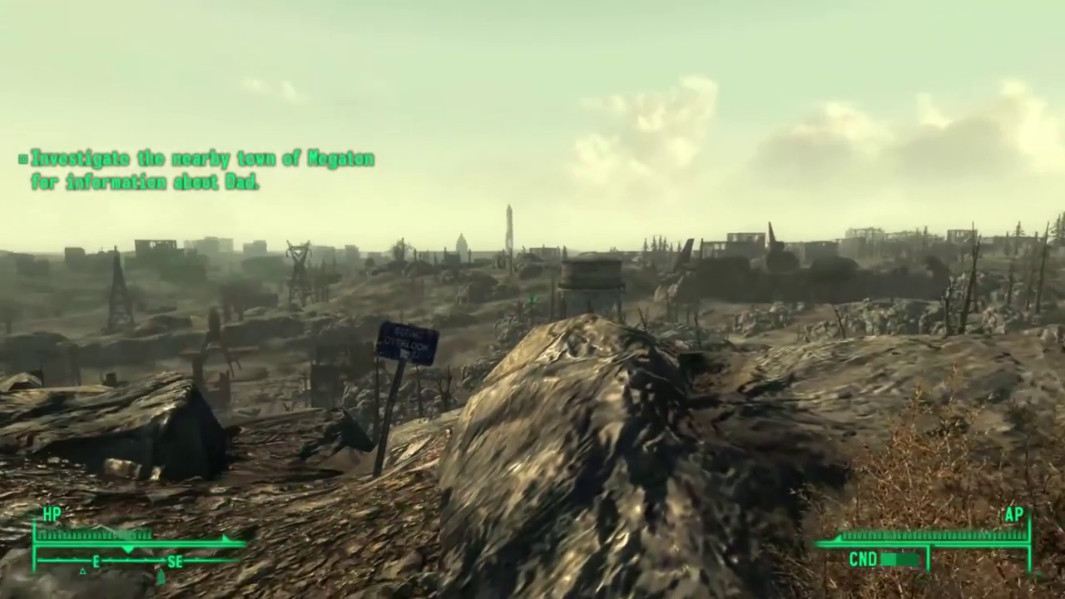
key("w")
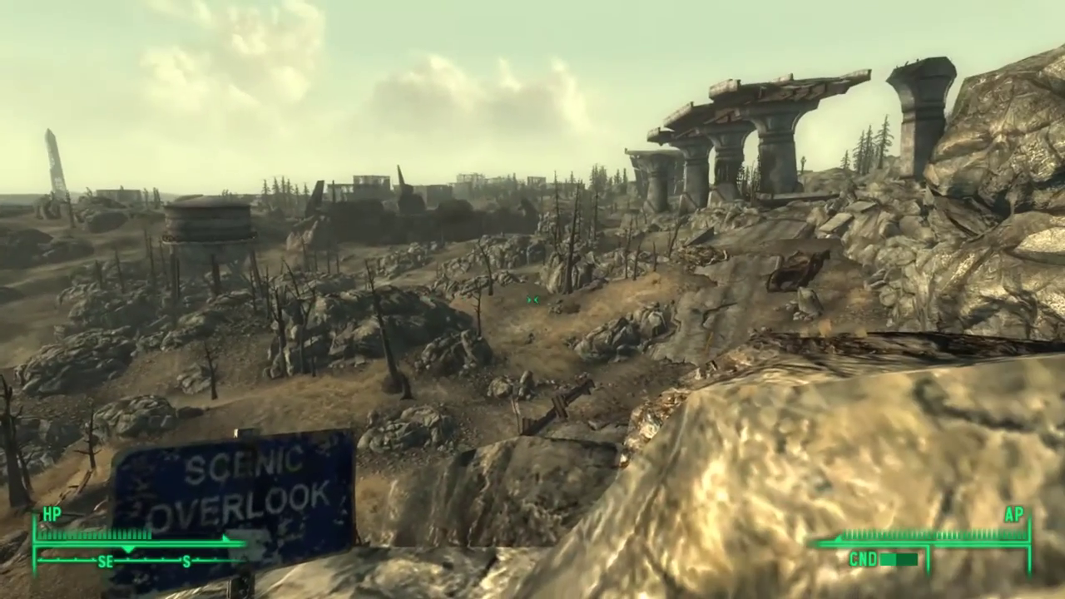